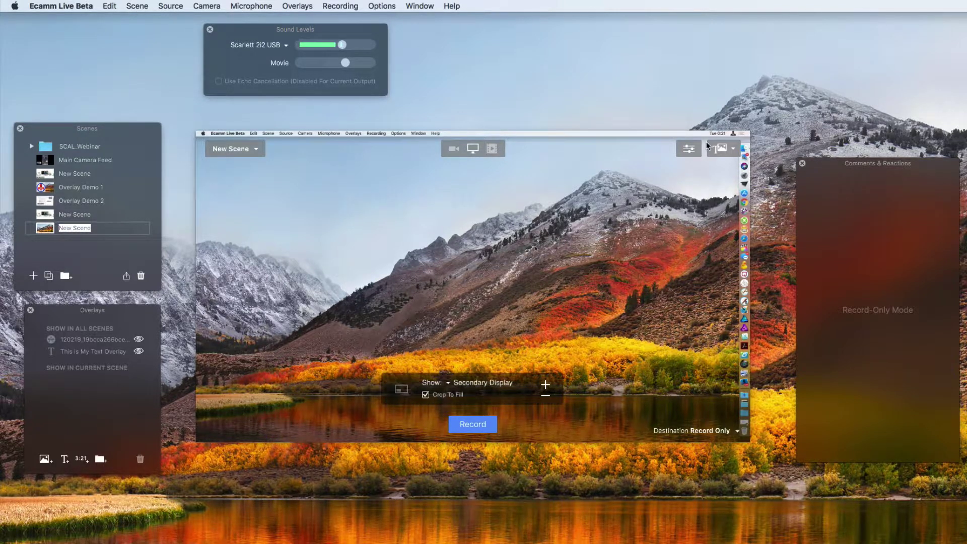
Open the Overlays dropdown that lists the overlay types you can add.
{"action": "left_click", "coordinate": [733, 151]}
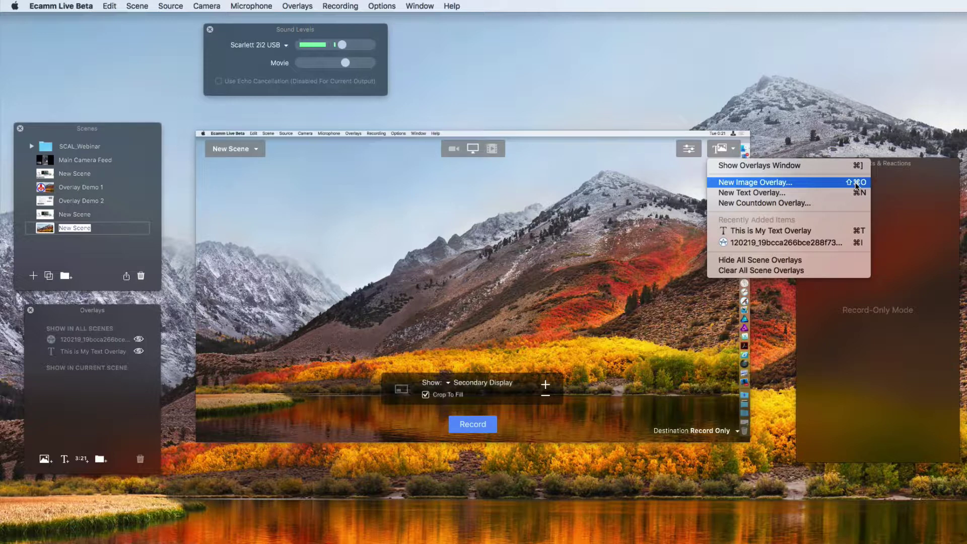
Add pexels-photo-265087.jpeg from ecamm-files as a new image overlay and nudge it slightly.
{"action": "left_click", "coordinate": [768, 187]}
{"action": "left_click", "coordinate": [770, 183]}
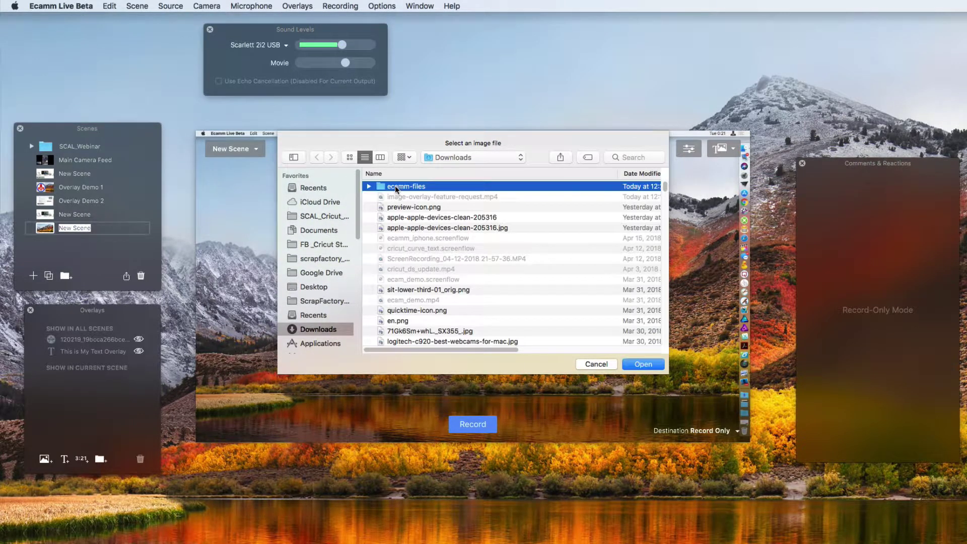
{"action": "double_click", "coordinate": [395, 186]}
{"action": "double_click", "coordinate": [402, 186]}
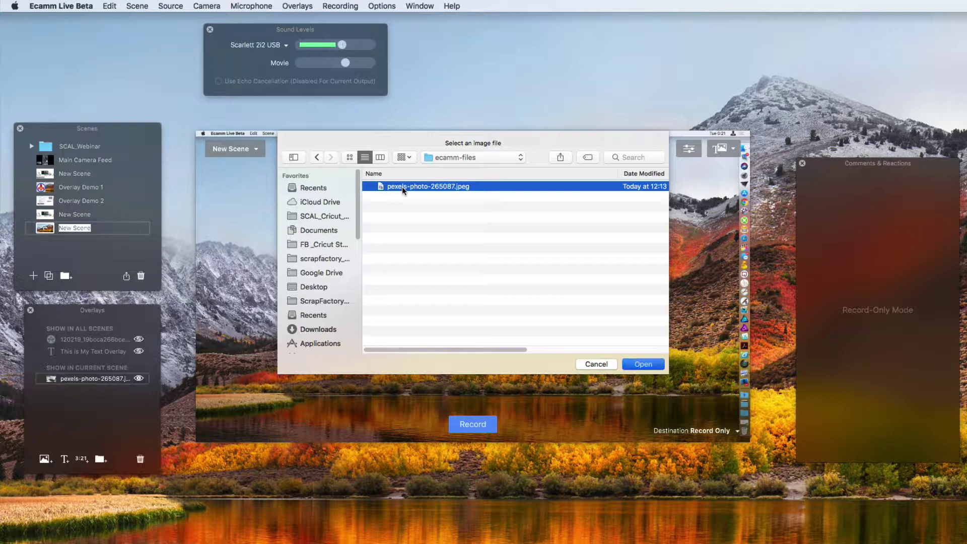
{"action": "left_click_drag", "start_coordinate": [468, 312], "coordinate": [472, 310]}
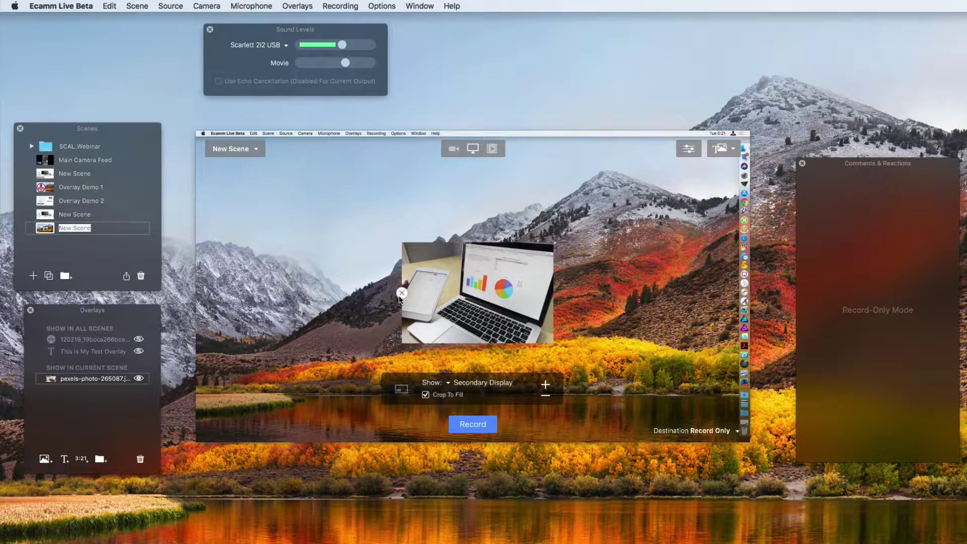
Delete the photo overlay, then re-add the jpeg by dragging it in from Finder's ecamm-files folder.
{"action": "left_click", "coordinate": [108, 382]}
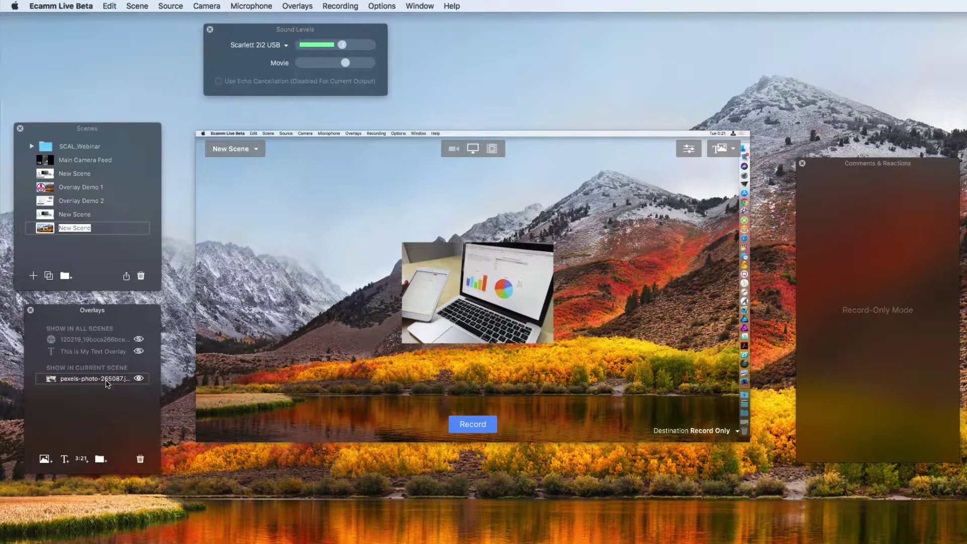
{"action": "left_click", "coordinate": [141, 459]}
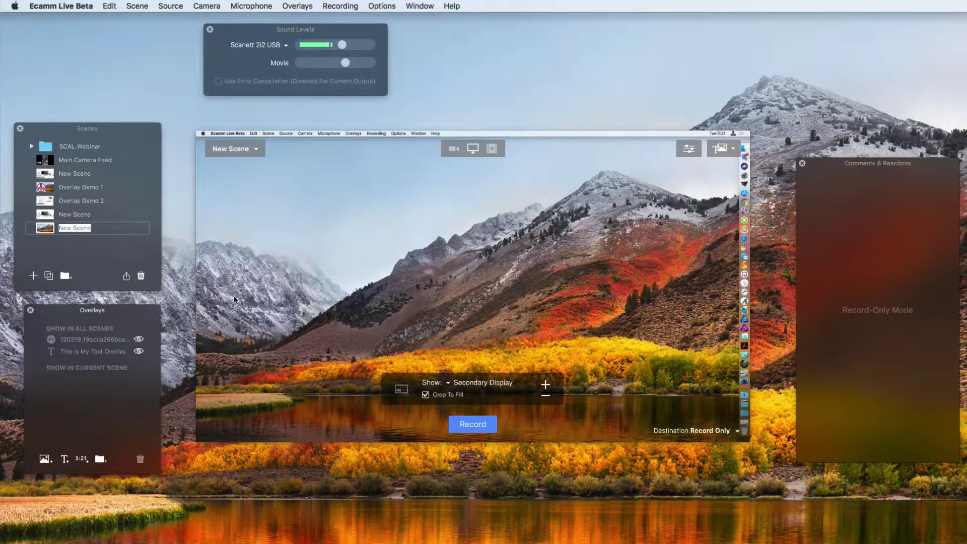
{"action": "left_click", "coordinate": [81, 227]}
{"action": "mouse_move", "coordinate": [830, 135]}
{"action": "left_mouse_down"}
{"action": "mouse_move", "coordinate": [949, 126]}
{"action": "mouse_move", "coordinate": [914, 120]}
{"action": "left_mouse_up"}
{"action": "left_click", "coordinate": [889, 177]}
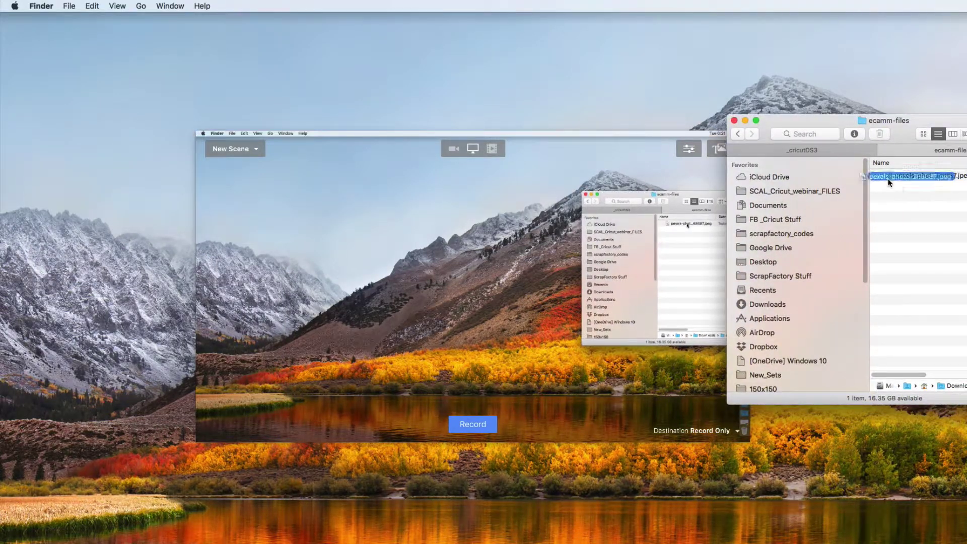
{"action": "left_click_drag", "start_coordinate": [889, 178], "coordinate": [444, 297]}
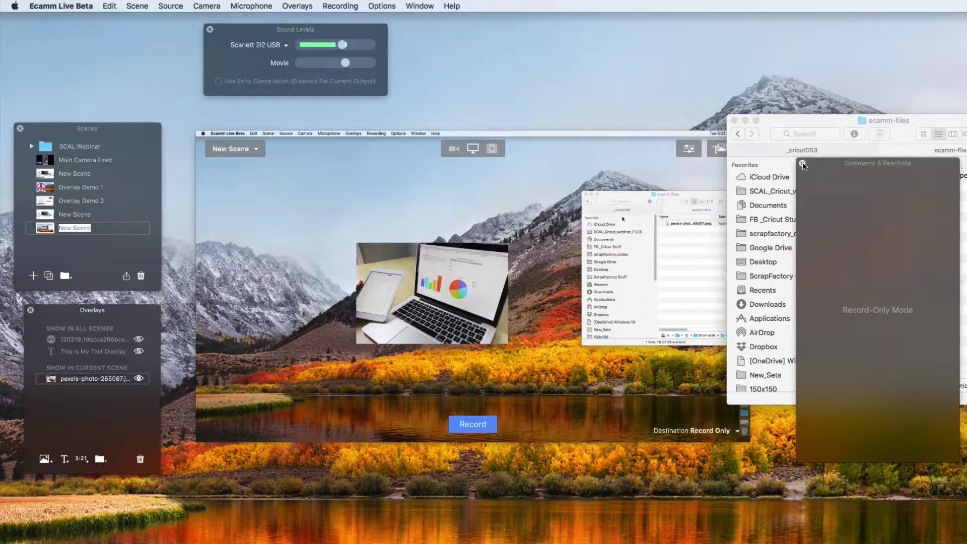
Close the Finder window, then switch the scene to the camera feed and back to screen share.
{"action": "left_click", "coordinate": [734, 121]}
{"action": "mouse_move", "coordinate": [432, 294]}
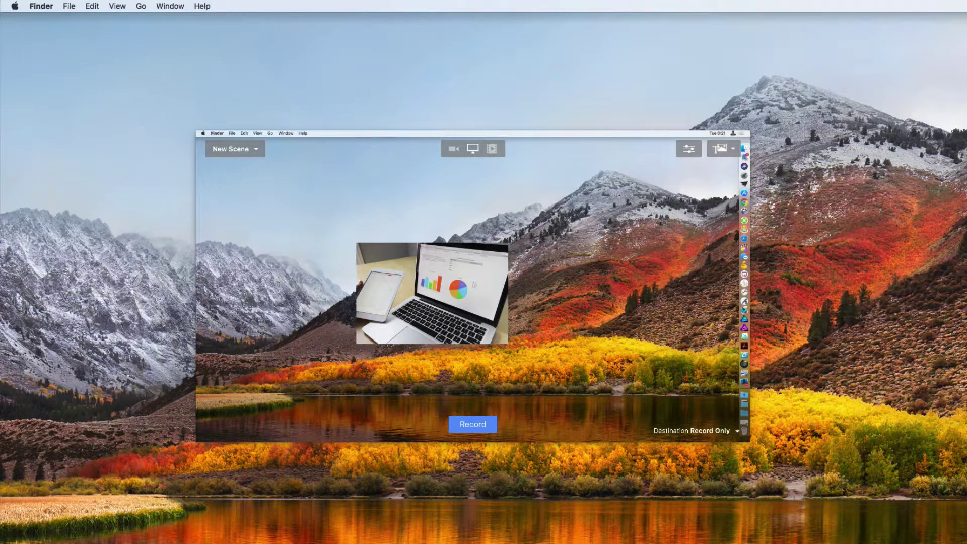
{"action": "left_click", "coordinate": [591, 262]}
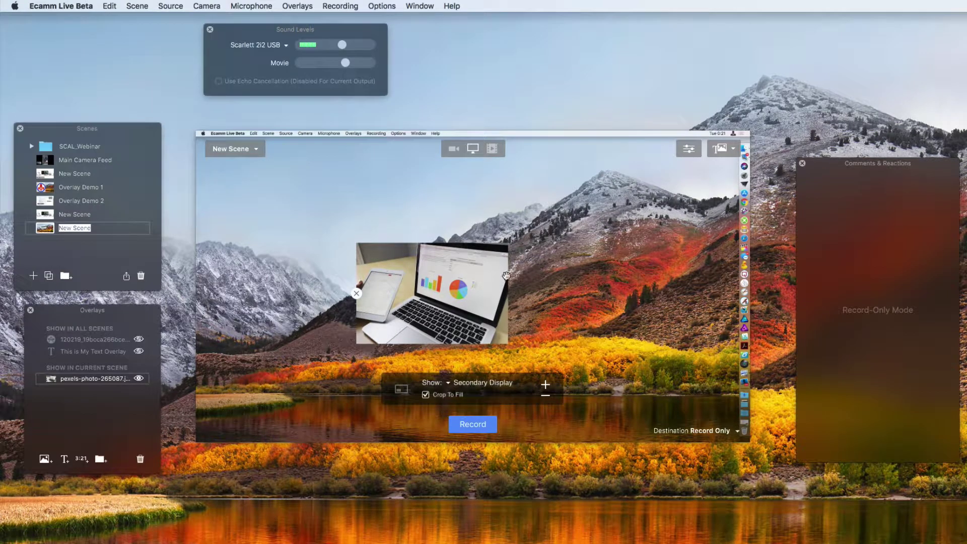
{"action": "left_click", "coordinate": [457, 149]}
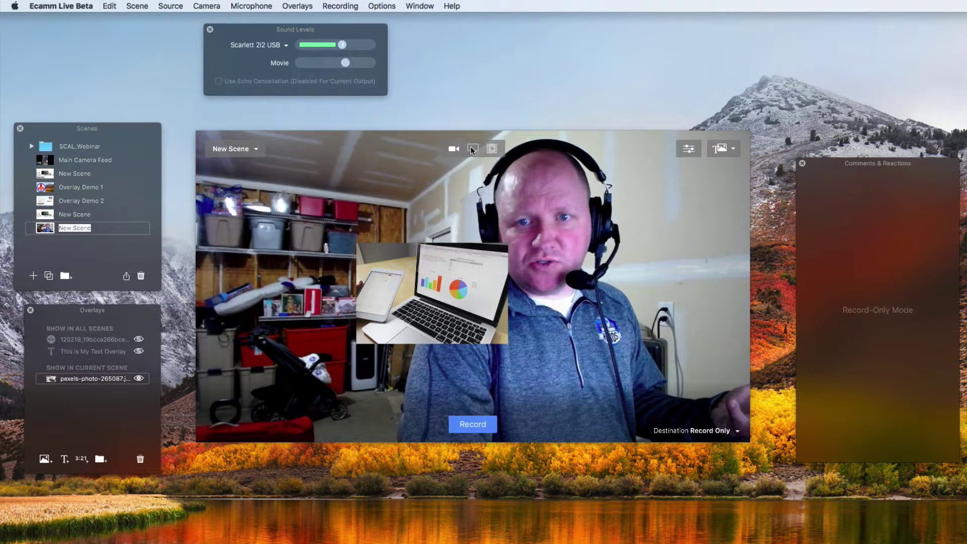
{"action": "left_click", "coordinate": [472, 149]}
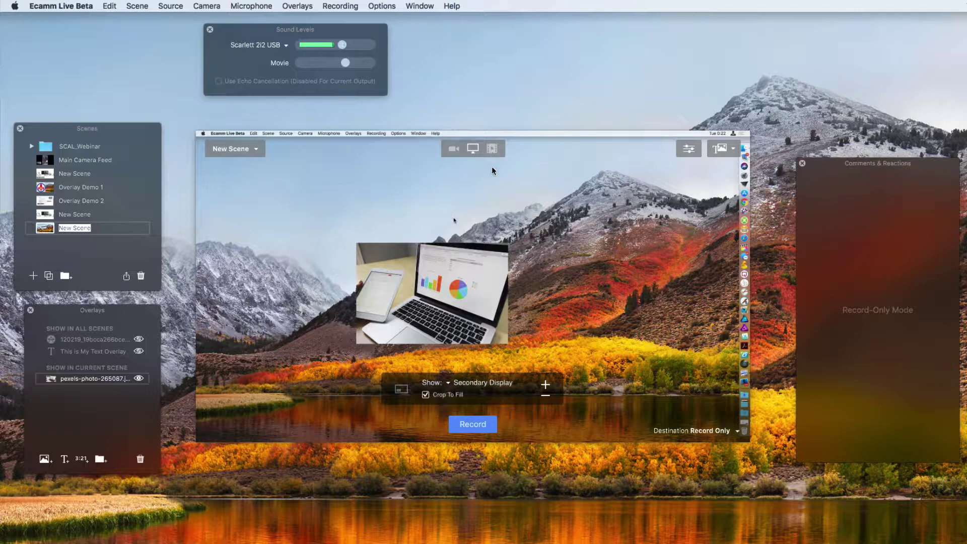
Move the photo overlay up to just left of centre and enlarge it from its corner handle.
{"action": "mouse_move", "coordinate": [432, 294]}
{"action": "left_click_drag", "start_coordinate": [459, 258], "coordinate": [472, 287]}
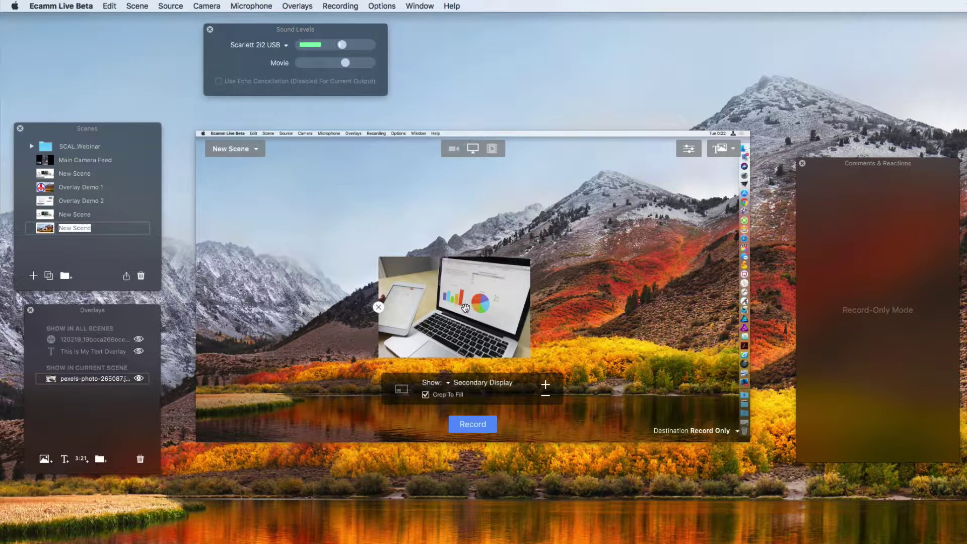
{"action": "mouse_move", "coordinate": [466, 308]}
{"action": "left_mouse_down"}
{"action": "mouse_move", "coordinate": [480, 313]}
{"action": "mouse_move", "coordinate": [441, 284]}
{"action": "left_mouse_up"}
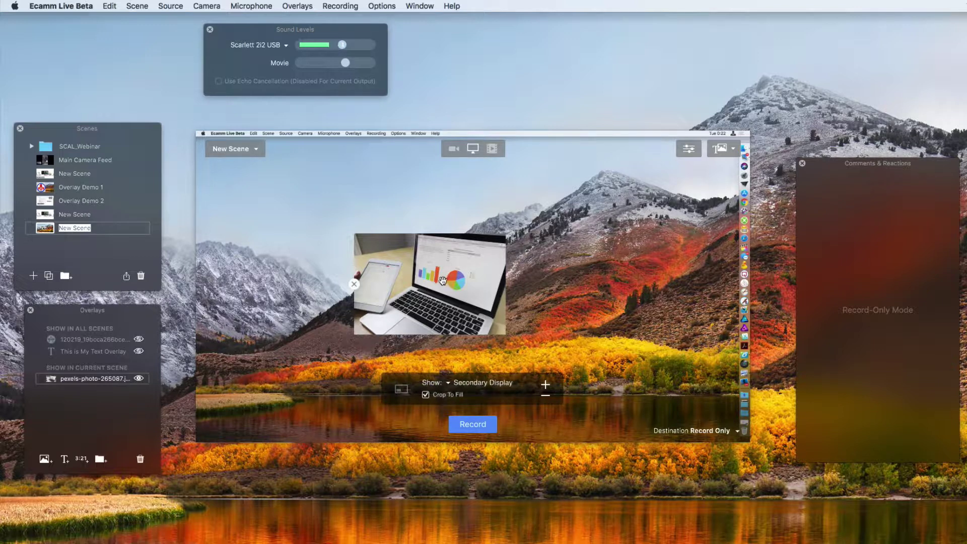
{"action": "left_click_drag", "start_coordinate": [444, 280], "coordinate": [374, 238]}
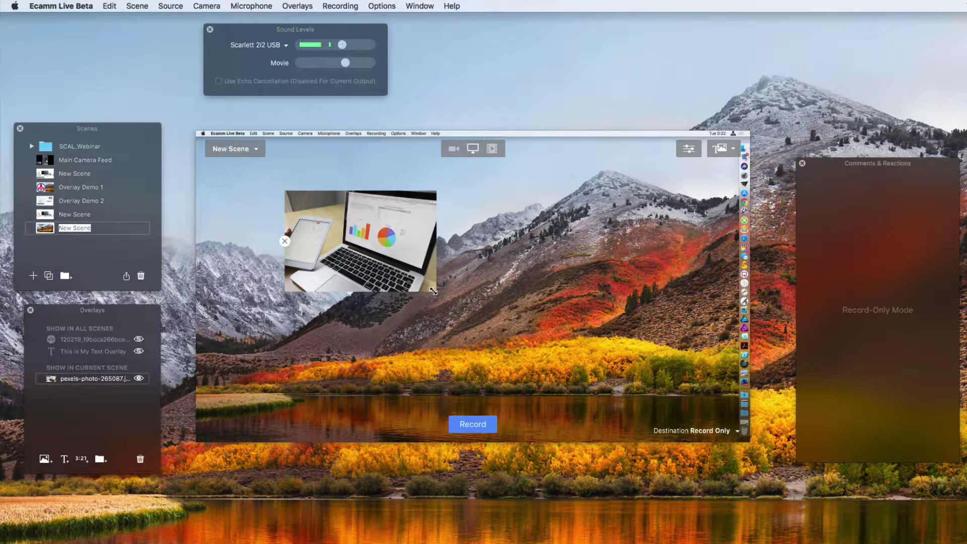
{"action": "mouse_move", "coordinate": [433, 291]}
{"action": "left_mouse_down"}
{"action": "mouse_move", "coordinate": [440, 314]}
{"action": "mouse_move", "coordinate": [529, 295]}
{"action": "mouse_move", "coordinate": [456, 305]}
{"action": "mouse_move", "coordinate": [554, 323]}
{"action": "mouse_move", "coordinate": [485, 321]}
{"action": "mouse_move", "coordinate": [606, 406]}
{"action": "mouse_move", "coordinate": [503, 336]}
{"action": "left_mouse_up"}
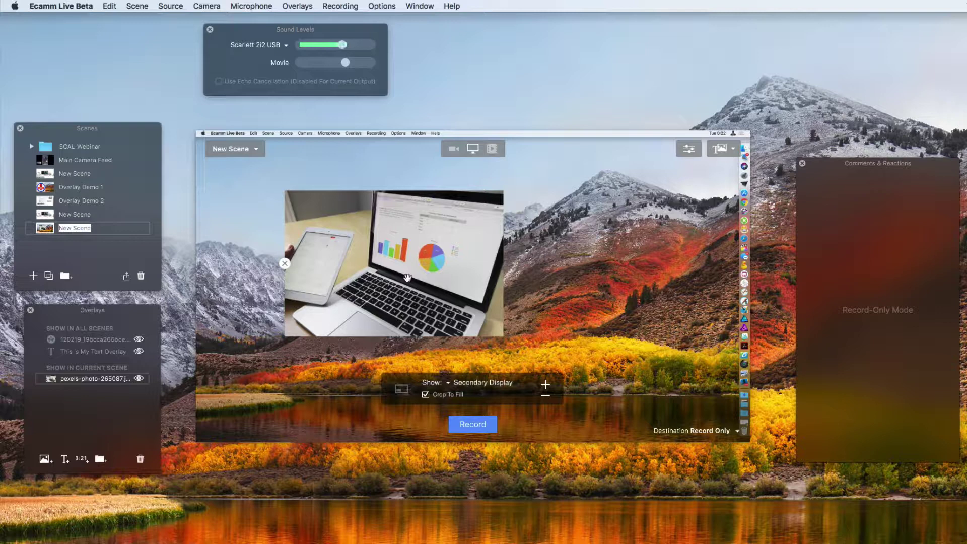
Scroll over the photo overlay to resize it down to a medium size left of centre.
{"action": "scroll", "coordinate": [407, 275], "scroll_direction": "up", "scroll_amount": 2}
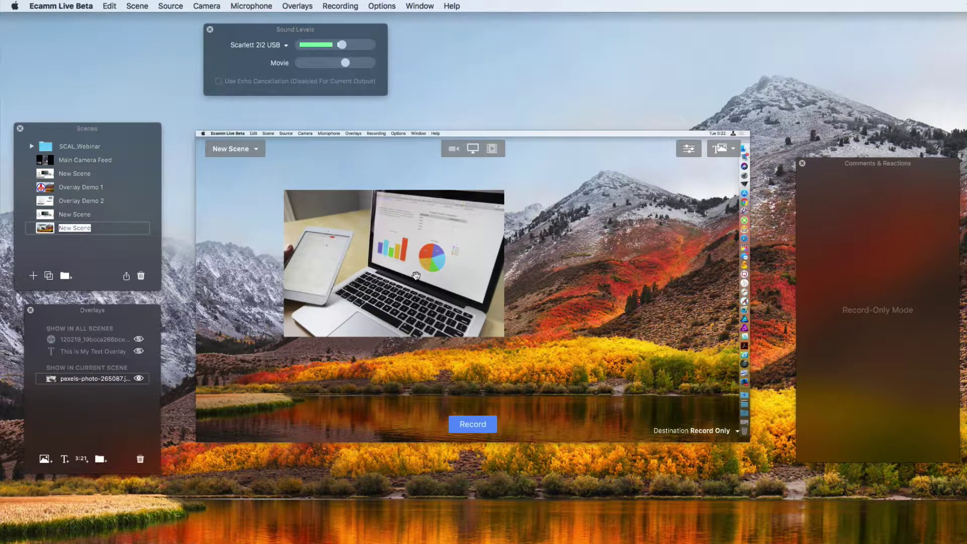
{"action": "scroll", "coordinate": [424, 276], "scroll_direction": "up", "scroll_amount": 2}
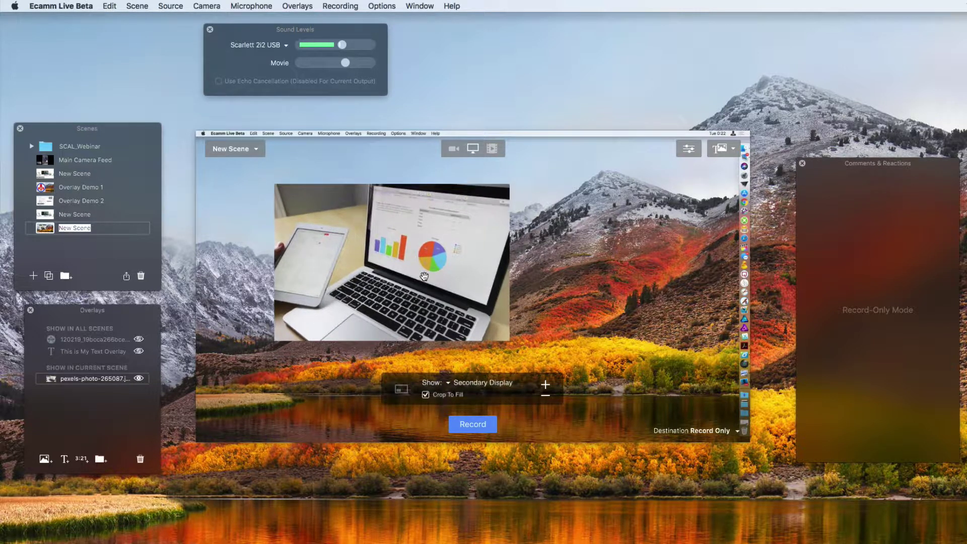
{"action": "scroll", "coordinate": [424, 276], "scroll_direction": "up", "scroll_amount": 2}
{"action": "scroll", "coordinate": [425, 276], "scroll_direction": "up", "scroll_amount": 2}
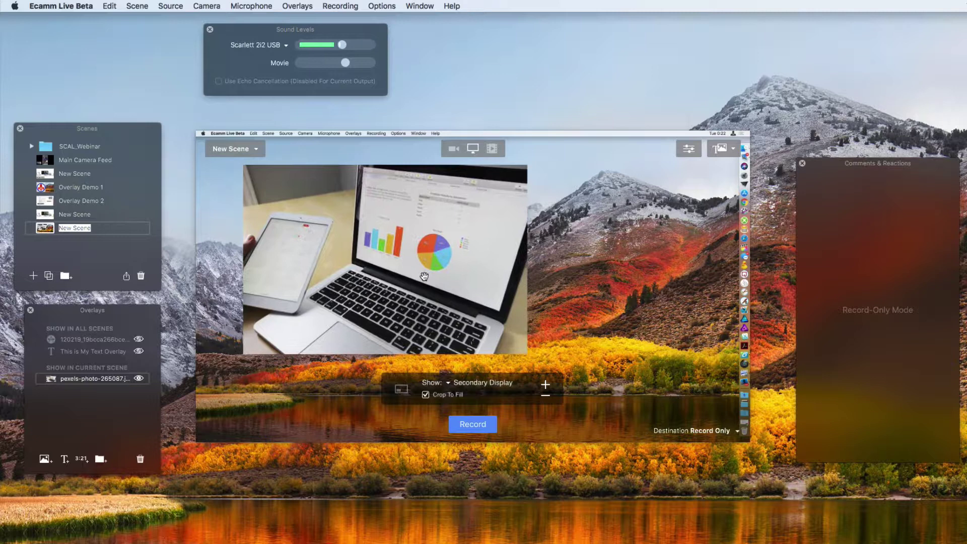
{"action": "scroll", "coordinate": [424, 276], "scroll_direction": "down", "scroll_amount": 1}
{"action": "scroll", "coordinate": [424, 276], "scroll_direction": "down", "scroll_amount": 2}
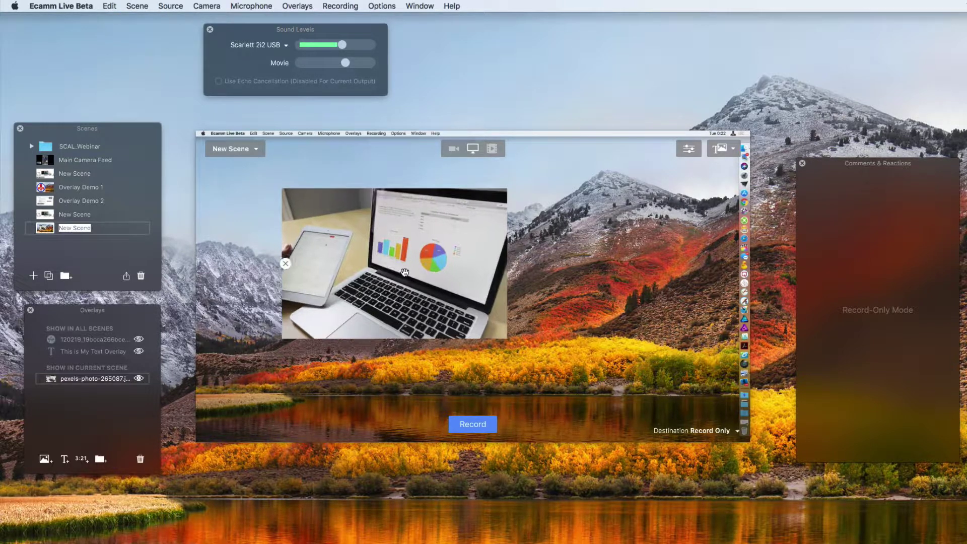
Enlarge the photo overlay slightly with the Cmd+= shortcut.
{"action": "key", "text": "super+equal"}
{"action": "key", "text": "super+equal"}
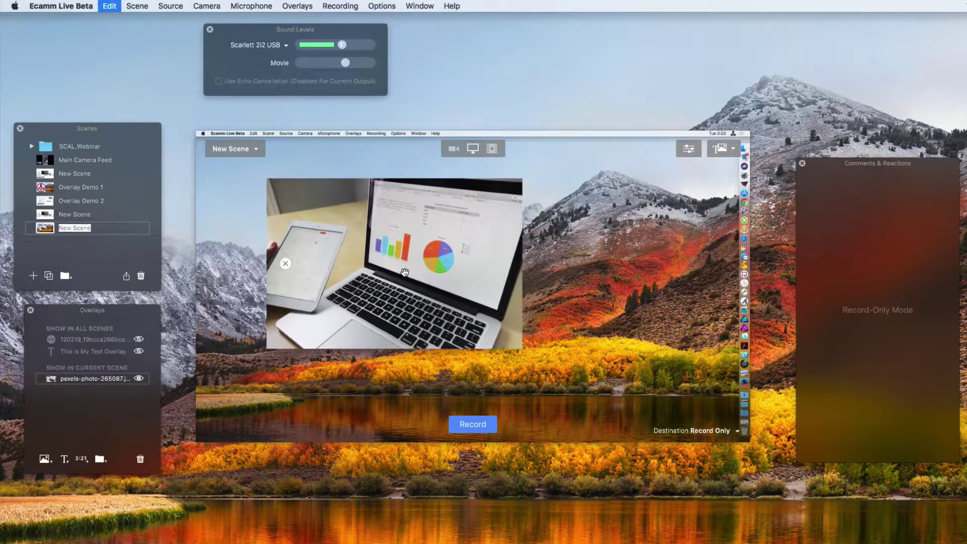
{"action": "key", "text": "super+equal"}
{"action": "key", "text": "super+minus"}
{"action": "key", "text": "super+equal"}
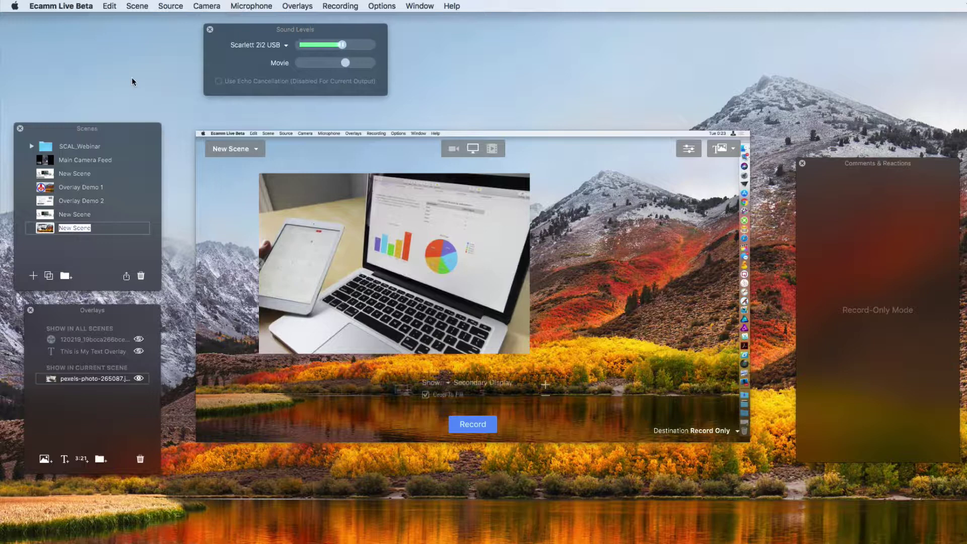
Check the Edit menu's overlay size commands, then drag the photo toward the left.
{"action": "left_click", "coordinate": [110, 5]}
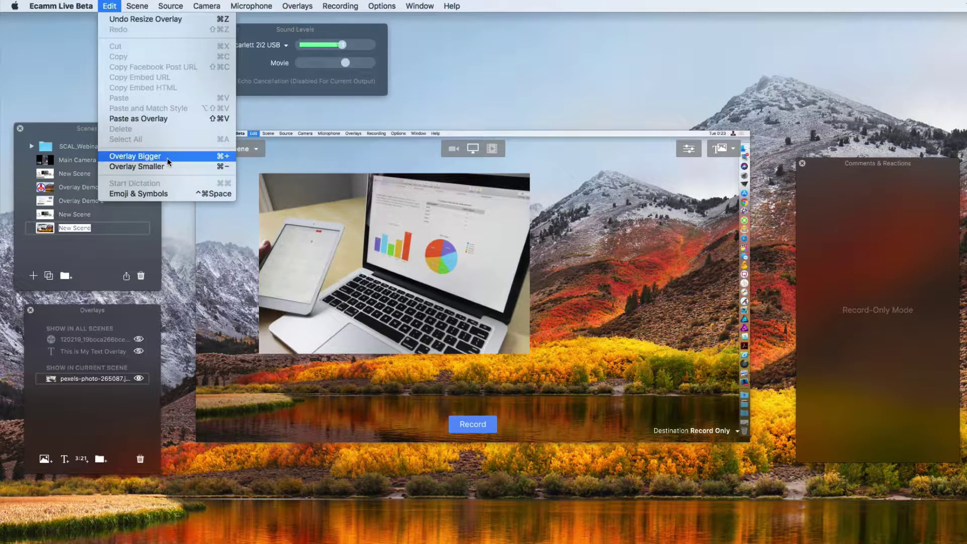
{"action": "left_click", "coordinate": [446, 241]}
{"action": "mouse_move", "coordinate": [398, 252]}
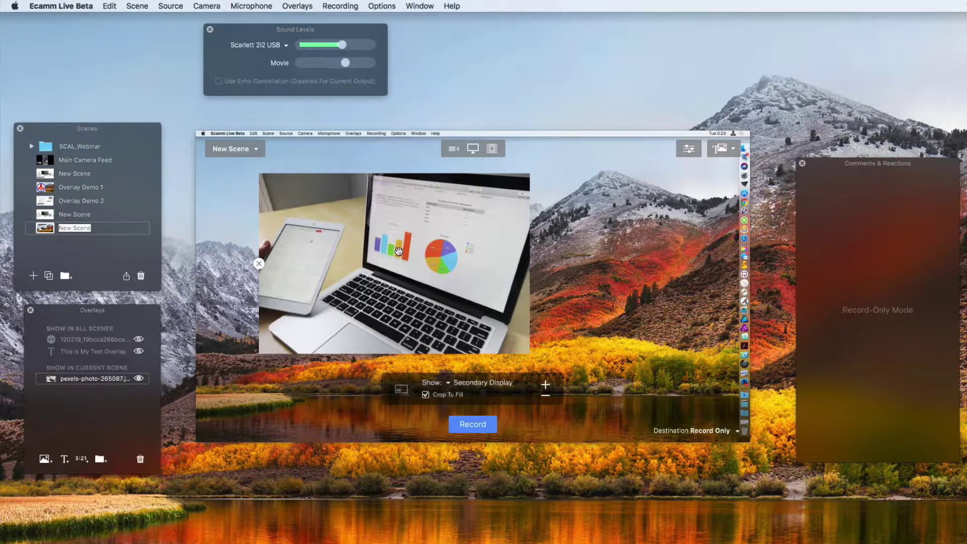
{"action": "mouse_move", "coordinate": [398, 251]}
{"action": "left_mouse_down"}
{"action": "mouse_move", "coordinate": [459, 283]}
{"action": "mouse_move", "coordinate": [377, 268]}
{"action": "mouse_move", "coordinate": [334, 236]}
{"action": "mouse_move", "coordinate": [506, 253]}
{"action": "mouse_move", "coordinate": [525, 280]}
{"action": "mouse_move", "coordinate": [551, 275]}
{"action": "mouse_move", "coordinate": [385, 237]}
{"action": "mouse_move", "coordinate": [362, 248]}
{"action": "left_mouse_up"}
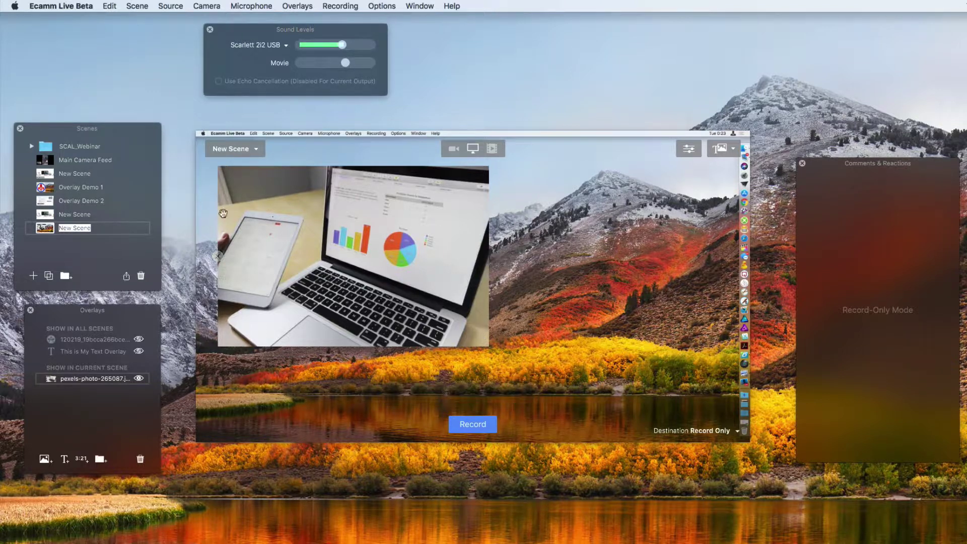
Place the photo top-right, add a scene sharing the Secondary Display, and reselect the photo scene.
{"action": "left_click", "coordinate": [69, 252]}
{"action": "mouse_move", "coordinate": [353, 256]}
{"action": "left_click_drag", "start_coordinate": [412, 261], "coordinate": [672, 231]}
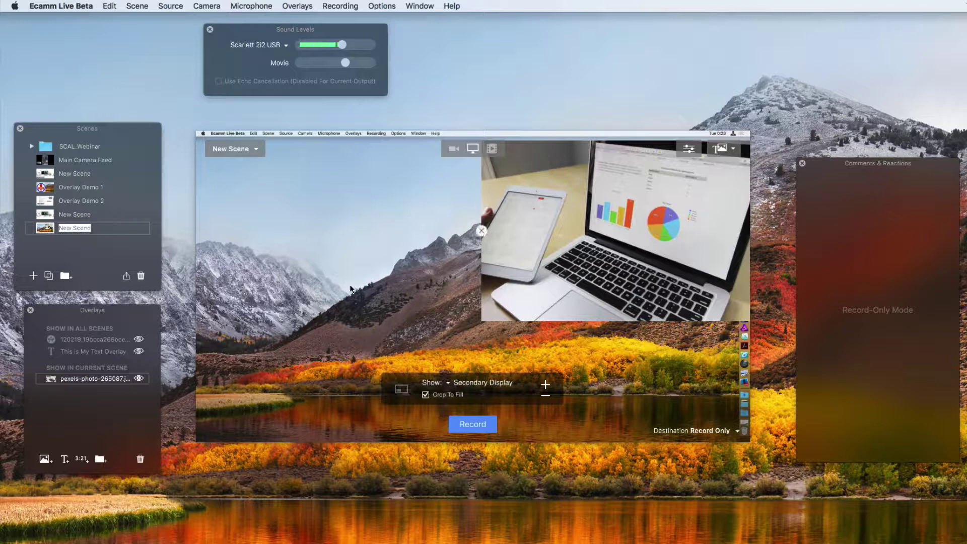
{"action": "left_click", "coordinate": [34, 276]}
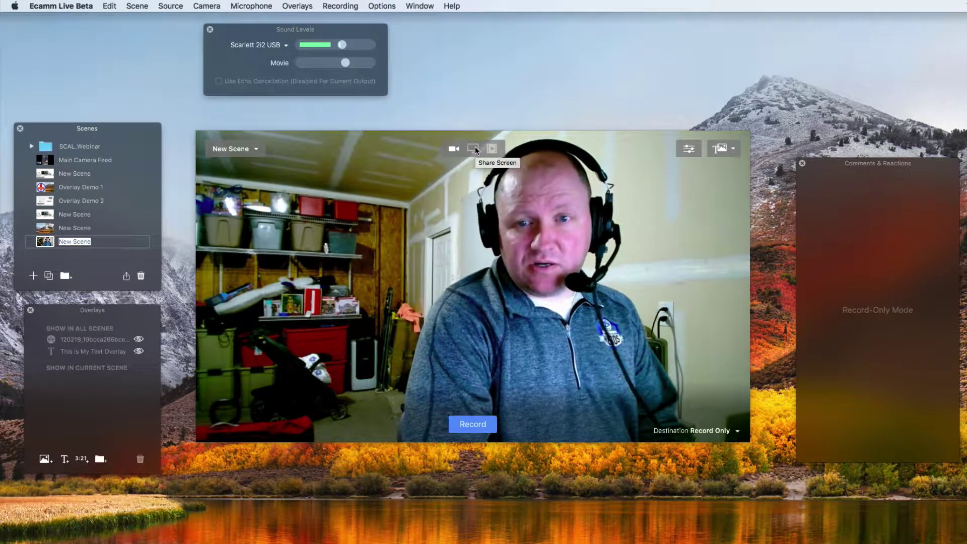
{"action": "left_click", "coordinate": [473, 147]}
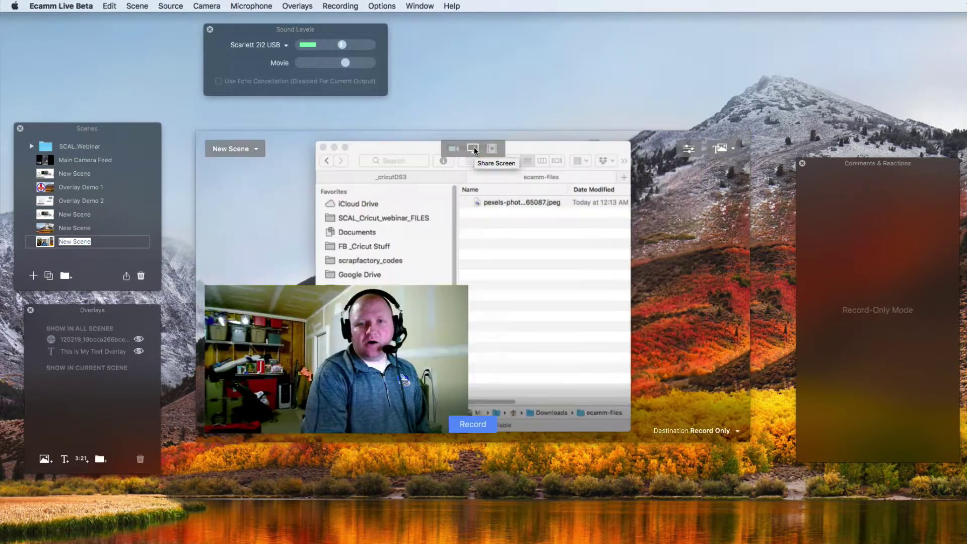
{"action": "mouse_move", "coordinate": [473, 287]}
{"action": "left_click", "coordinate": [491, 383]}
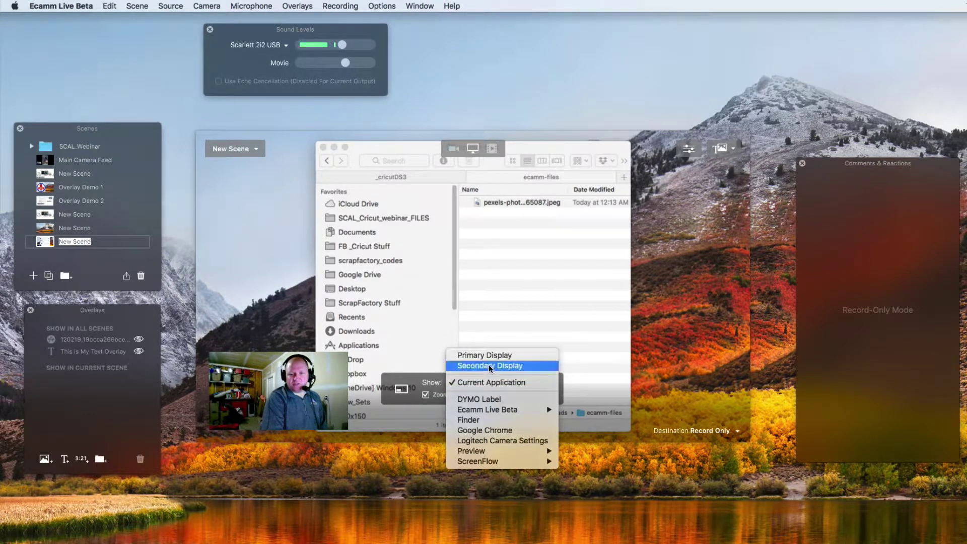
{"action": "left_click", "coordinate": [488, 365]}
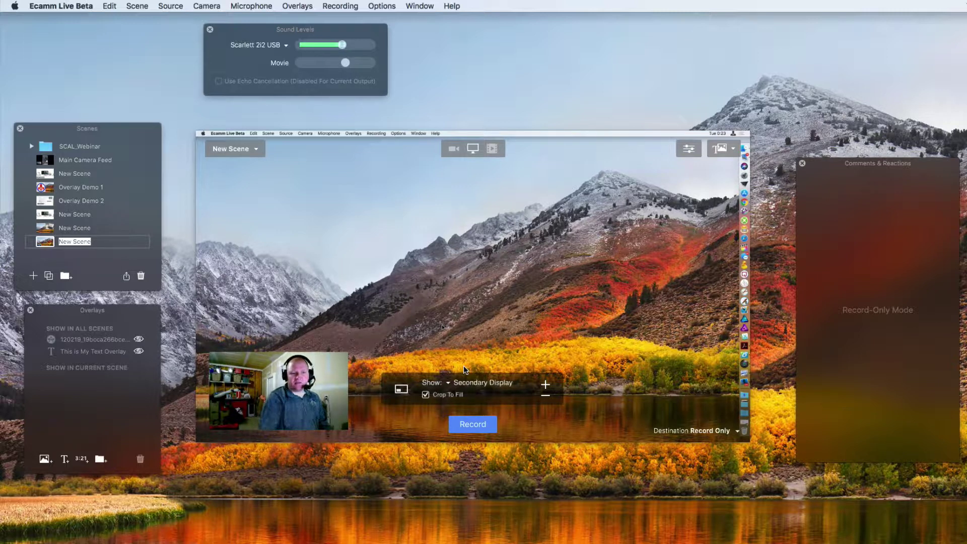
{"action": "left_click", "coordinate": [45, 229]}
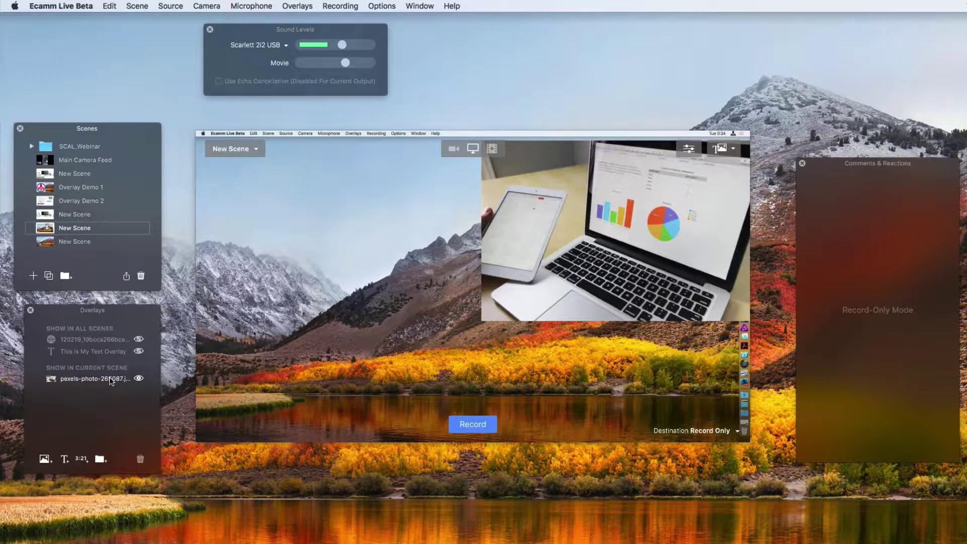
Drag the photo row in the Overlays list, then drop it back in the current scene.
{"action": "left_click", "coordinate": [109, 377]}
{"action": "left_click_drag", "start_coordinate": [110, 377], "coordinate": [102, 343]}
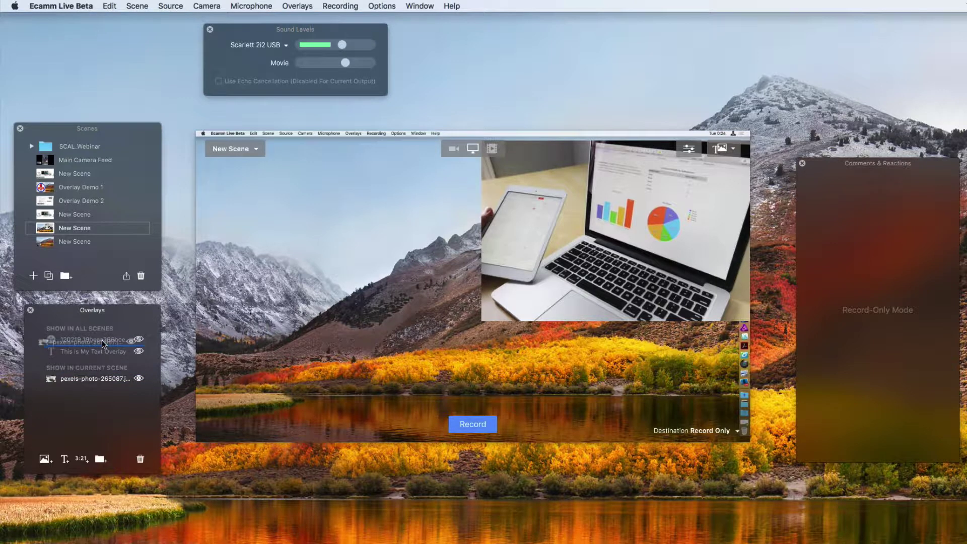
{"action": "left_click_drag", "start_coordinate": [102, 343], "coordinate": [115, 380]}
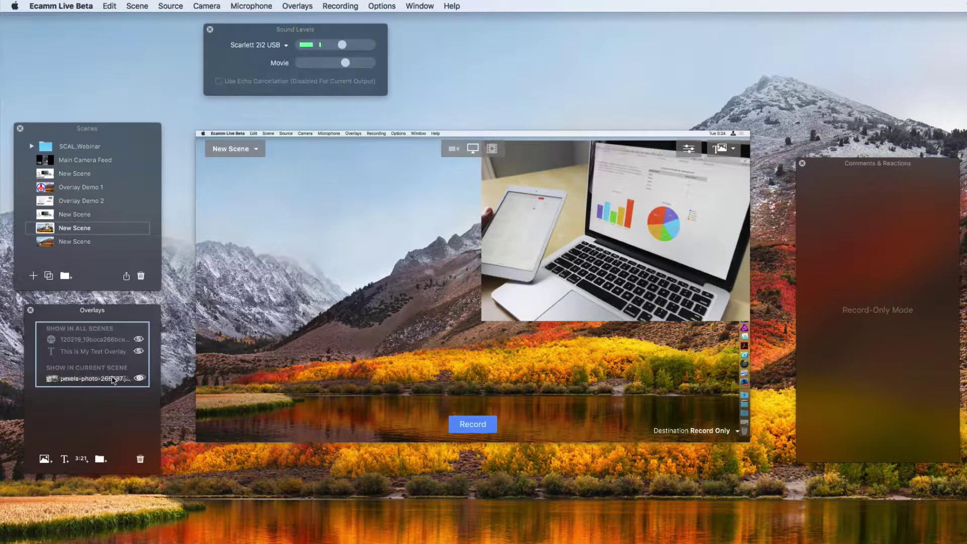
Hide and re-show the photo overlay, then fit it snugly into the top-right corner.
{"action": "left_click", "coordinate": [113, 380]}
{"action": "left_click", "coordinate": [138, 379]}
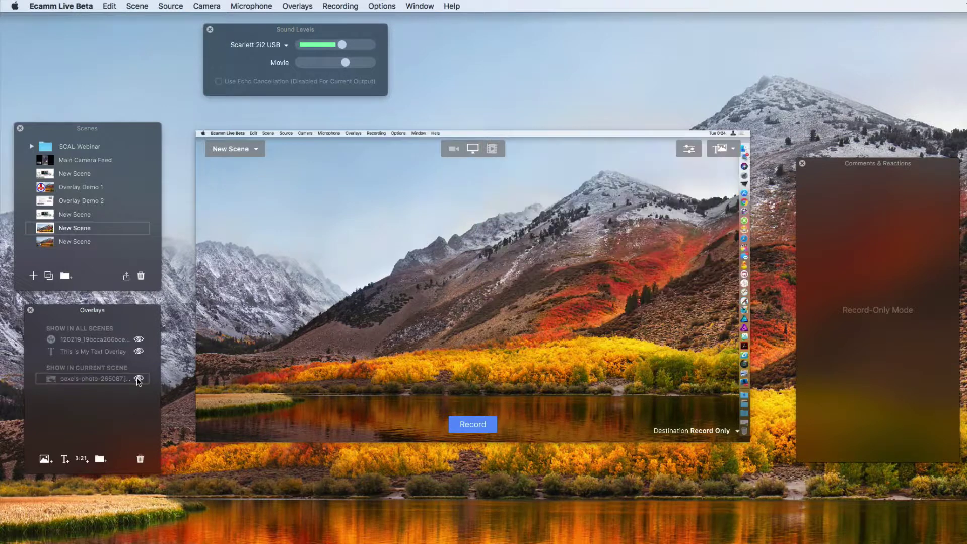
{"action": "left_click", "coordinate": [138, 381]}
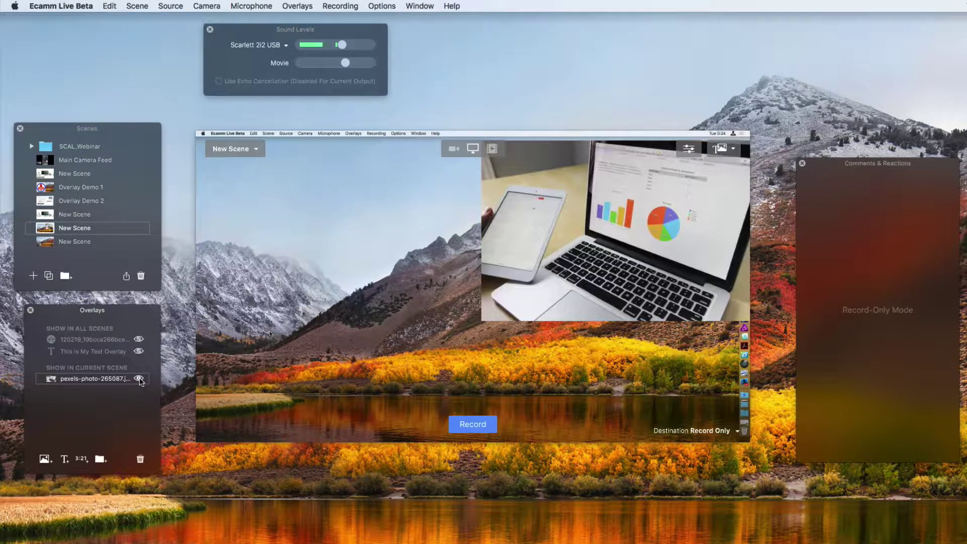
{"action": "mouse_move", "coordinate": [705, 291]}
{"action": "left_mouse_down"}
{"action": "mouse_move", "coordinate": [436, 285]}
{"action": "mouse_move", "coordinate": [741, 303]}
{"action": "mouse_move", "coordinate": [739, 295]}
{"action": "left_mouse_up"}
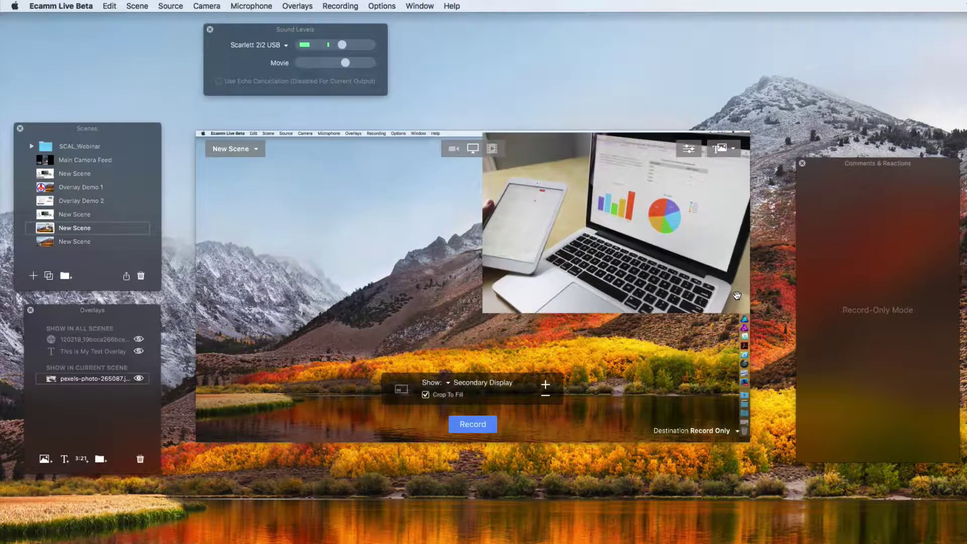